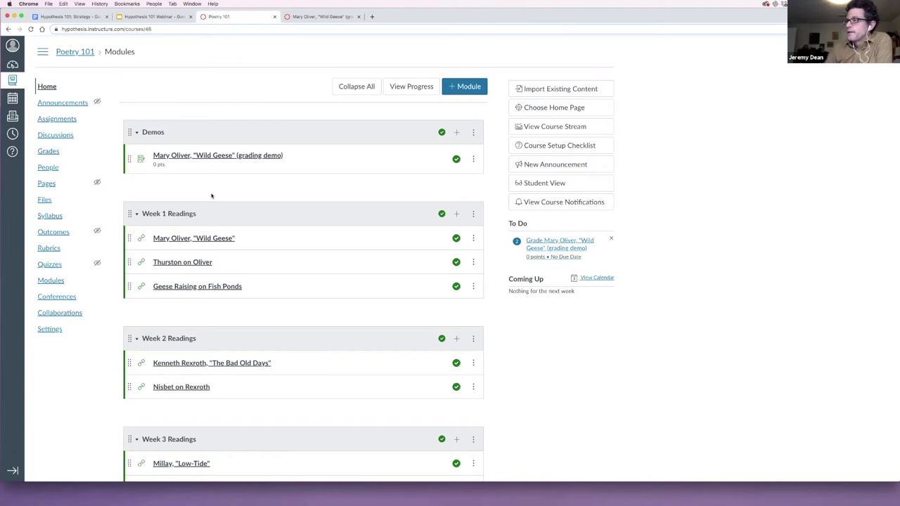
# Open the Mary Oliver, "Wild Geese" (grading demo) assignment and examine its instructions on locating, annotating and tagging poetic elements
pyautogui.scroll(1, 220, 152)
pyautogui.scroll(-1, 220, 153)
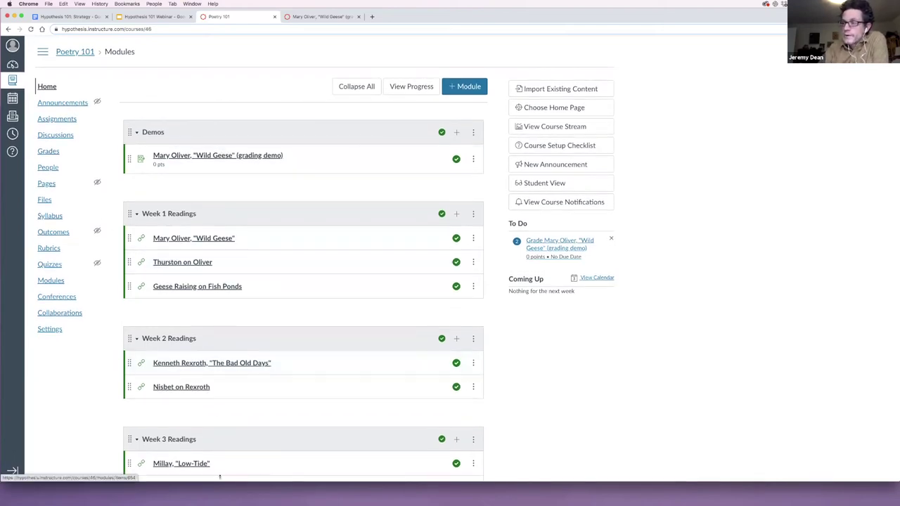
pyautogui.click(203, 156)
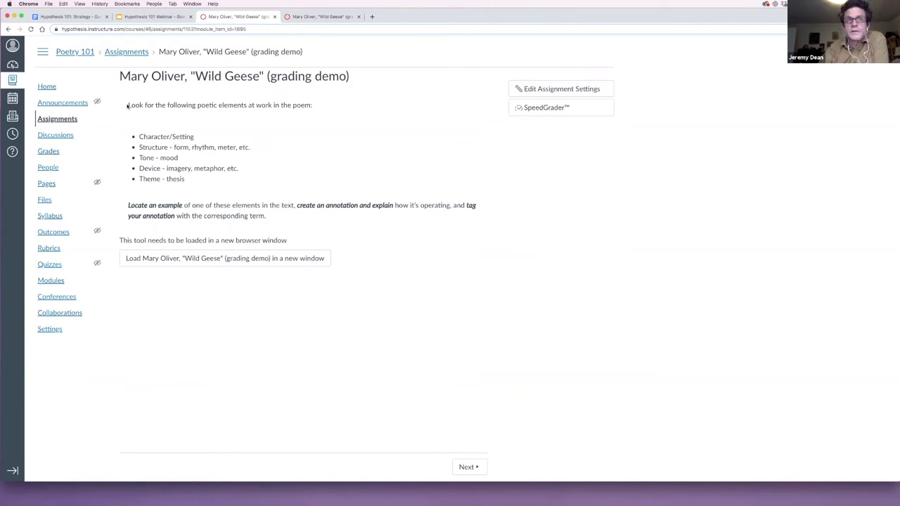
pyautogui.moveTo(127, 106); pyautogui.dragTo(140, 136)
pyautogui.click(171, 168)
pyautogui.click(139, 146)
pyautogui.moveTo(146, 204); pyautogui.dragTo(171, 205)
pyautogui.moveTo(310, 205); pyautogui.dragTo(383, 204)
pyautogui.moveTo(466, 205); pyautogui.dragTo(464, 213)
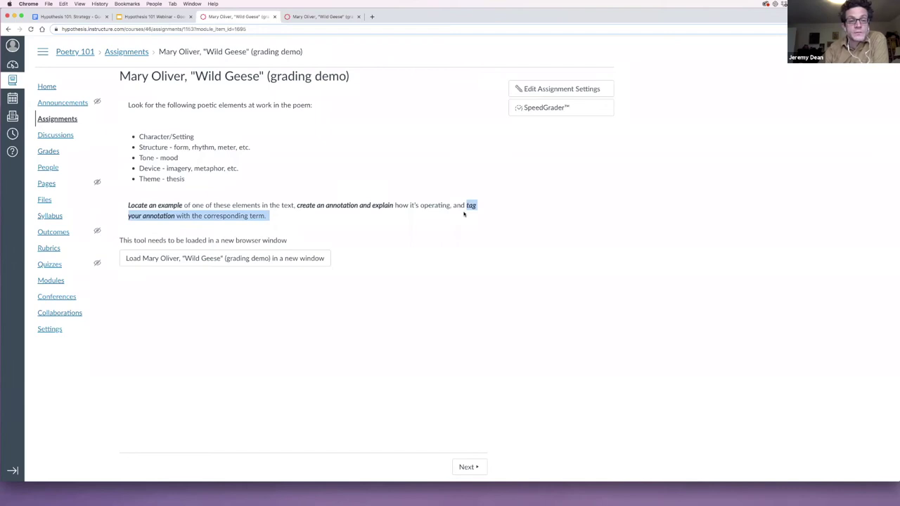
# Load the "Wild Geese" grading demo reading in a new window and close the leftover "Wild Geese" browser tab
pyautogui.click(225, 259)
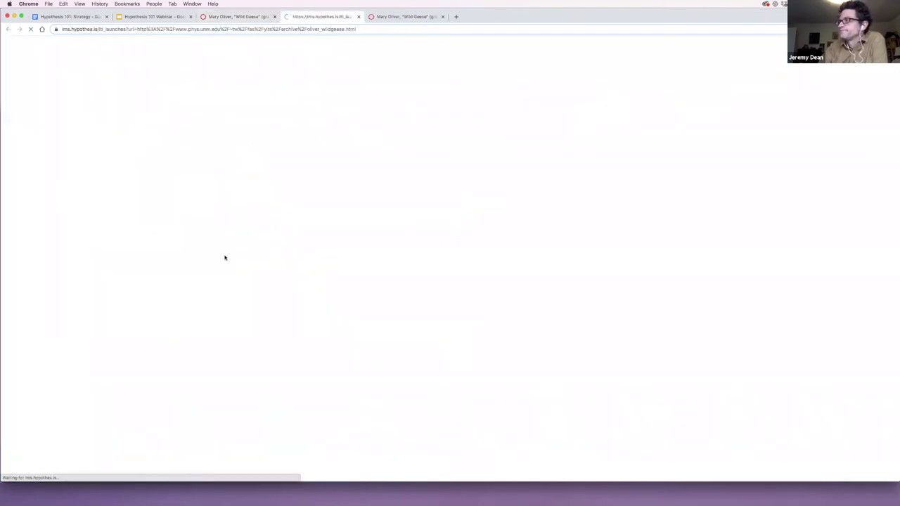
pyautogui.click(442, 17)
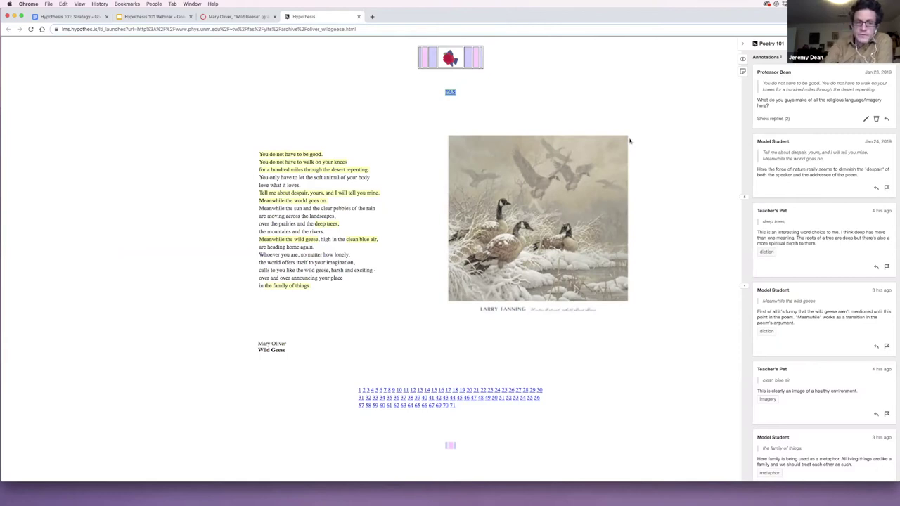
# Enlarge the annotated poem page, and collapse and reopen the Poetry 101 annotation sidebar to skim its annotations
pyautogui.press('super+equal')
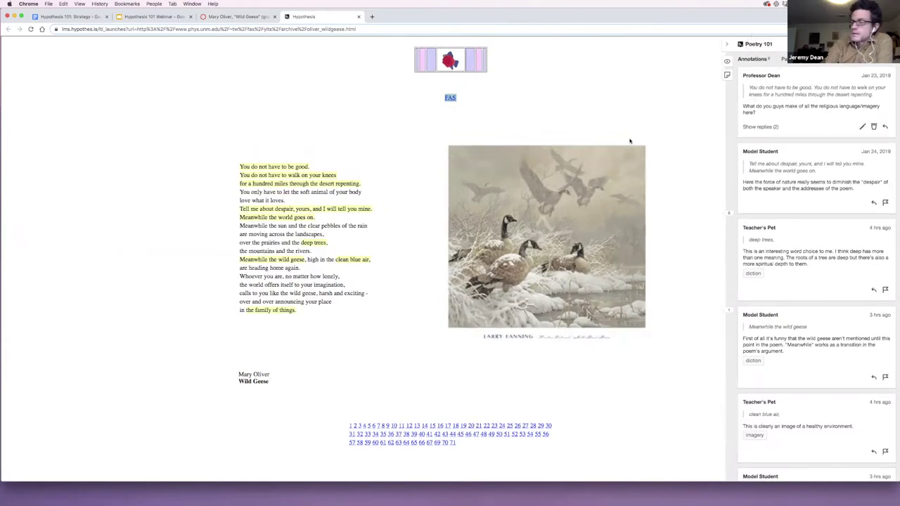
pyautogui.press('super+equal')
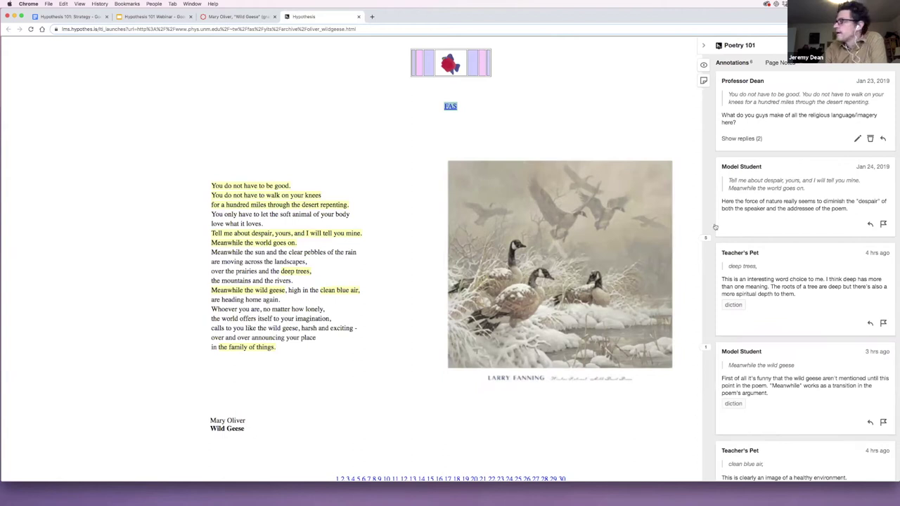
pyautogui.click(703, 45)
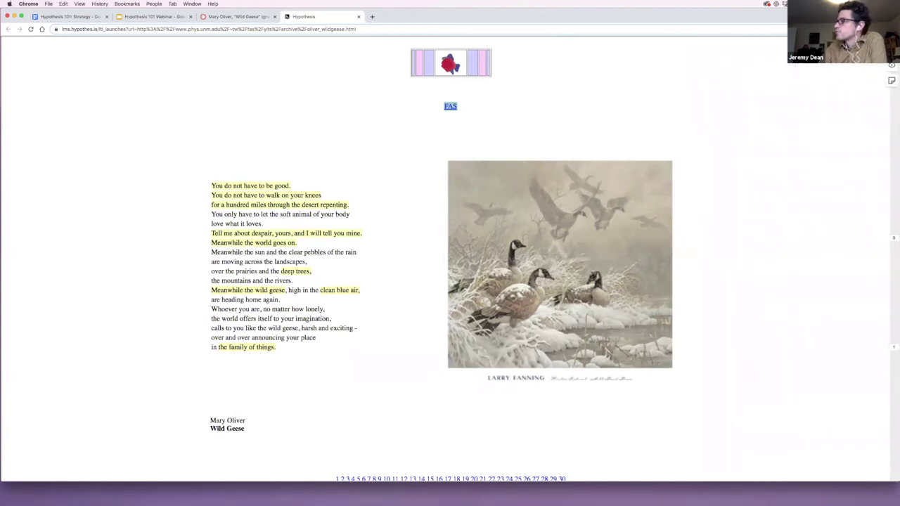
pyautogui.click(891, 45)
pyautogui.scroll(-5, 809, 296)
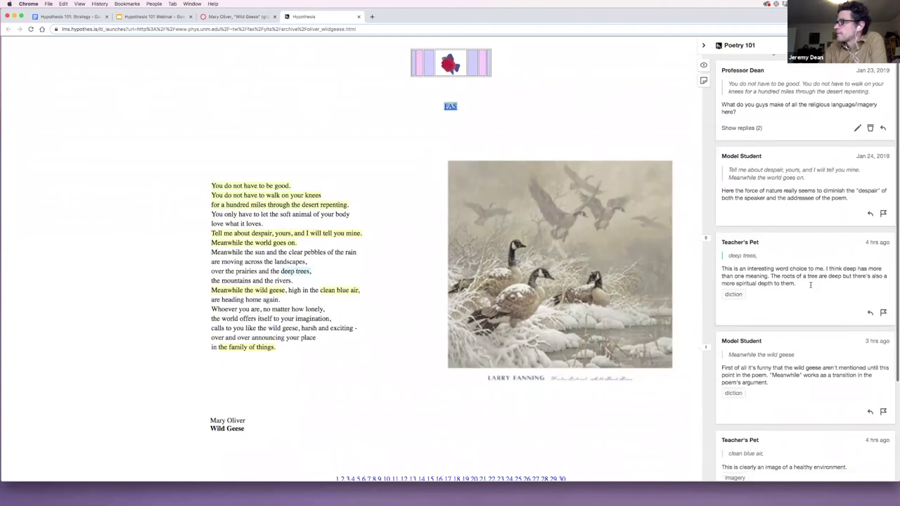
pyautogui.scroll(5, 809, 296)
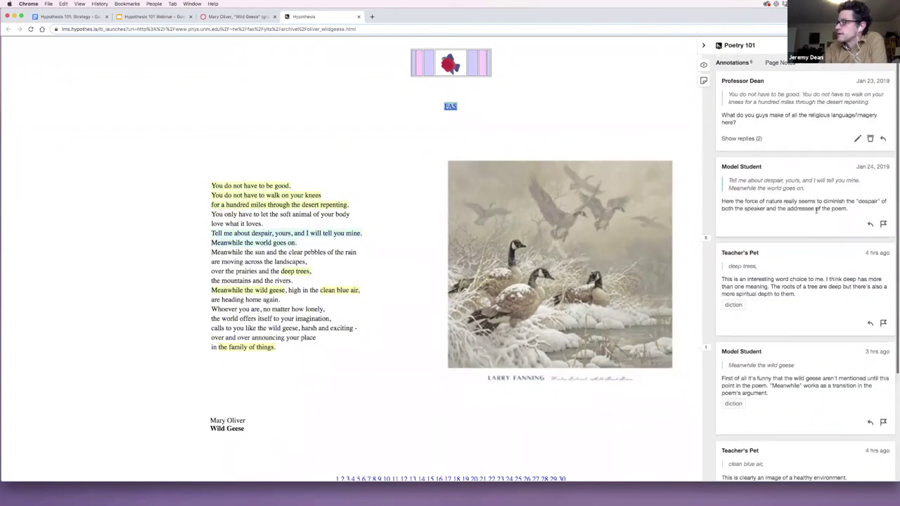
# Examine the annotation and replies on the poem's opening lines, and return to the full list of annotations
pyautogui.click(251, 188)
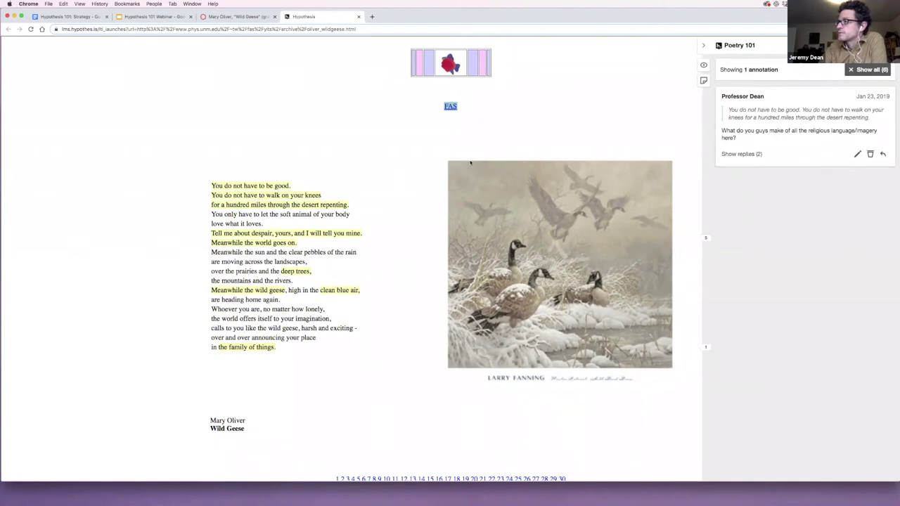
pyautogui.click(744, 154)
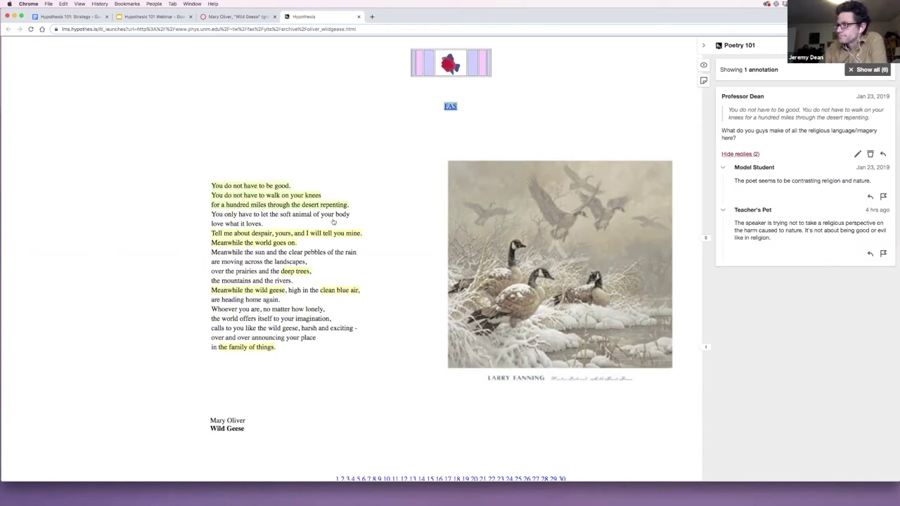
pyautogui.click(866, 71)
pyautogui.scroll(-5, 828, 194)
pyautogui.scroll(2, 822, 209)
pyautogui.scroll(4, 822, 208)
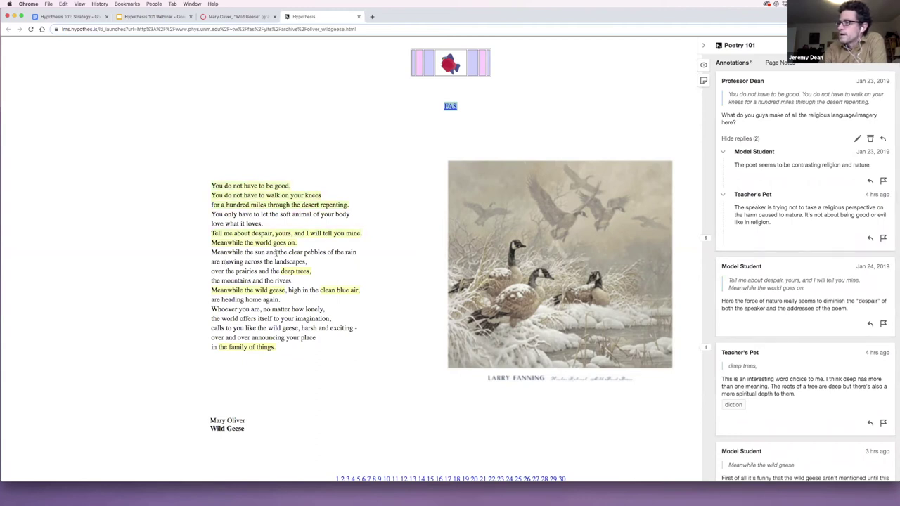
pyautogui.moveTo(279, 252); pyautogui.dragTo(357, 253)
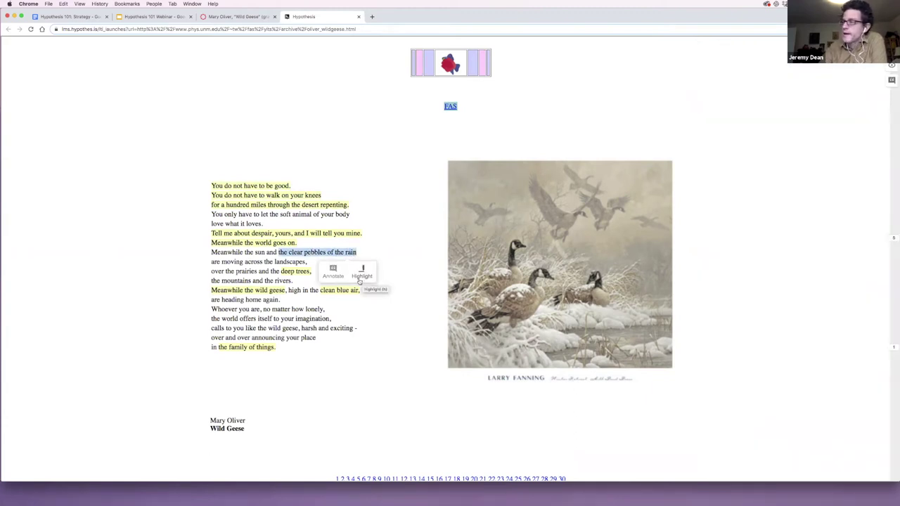
pyautogui.click(332, 274)
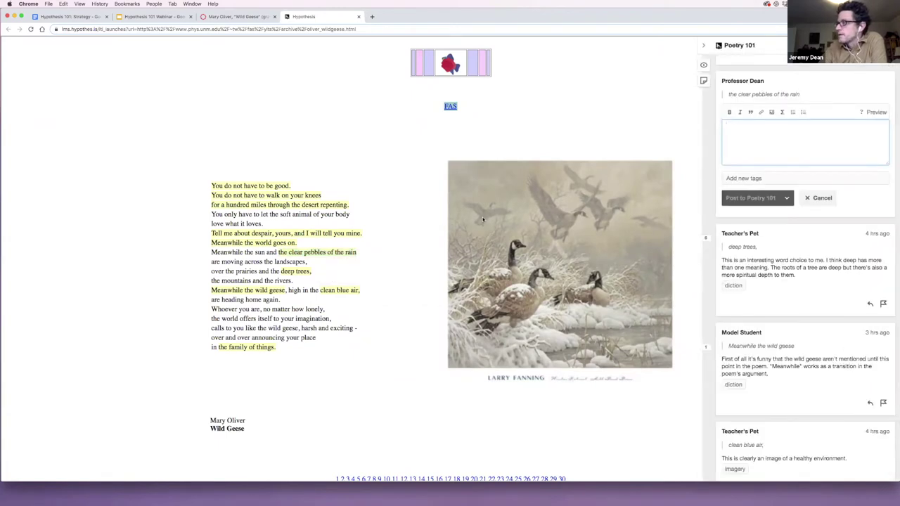
pyautogui.click(787, 197)
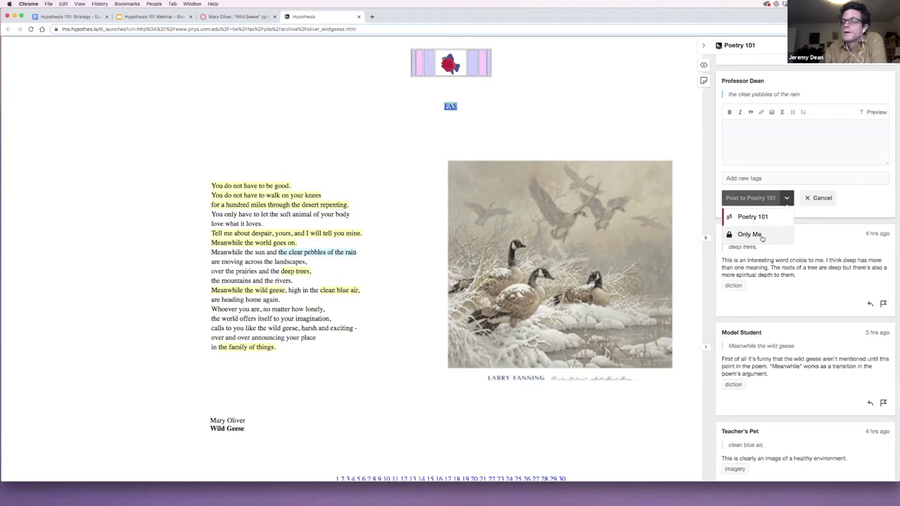
pyautogui.click(757, 223)
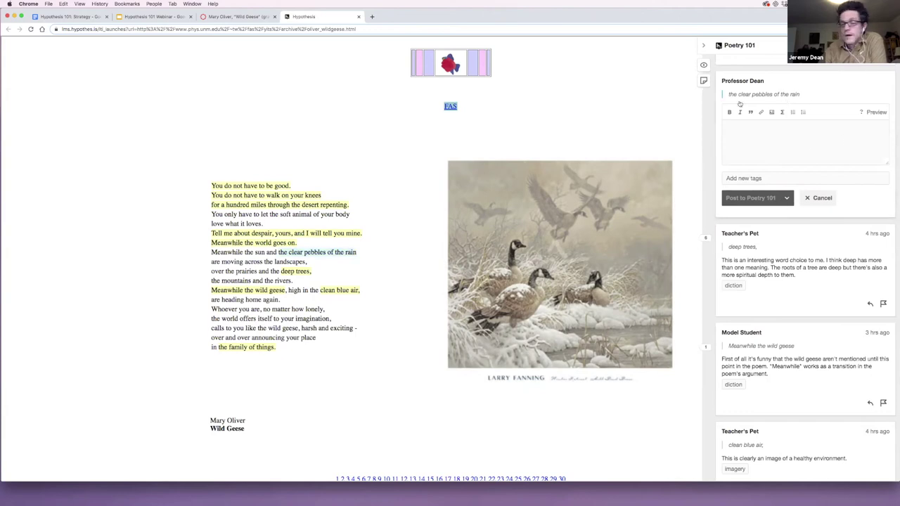
pyautogui.click(805, 139)
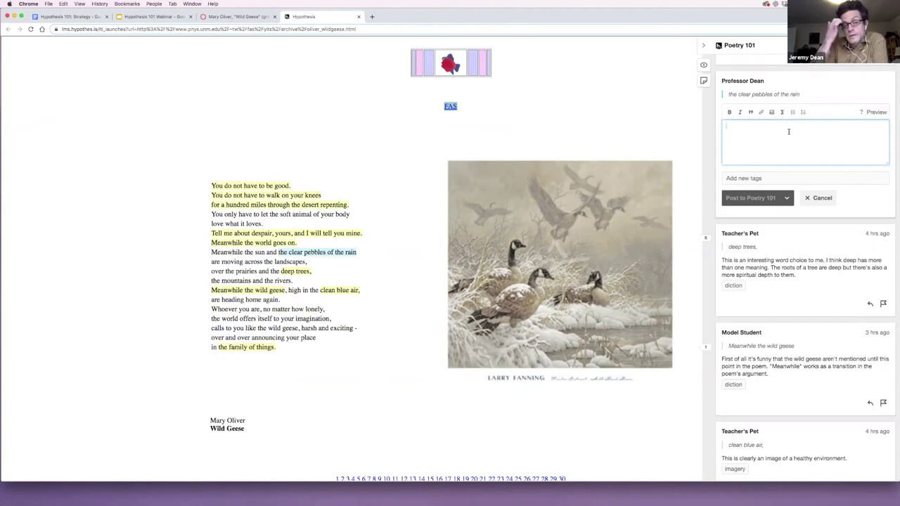
pyautogui.click(774, 178)
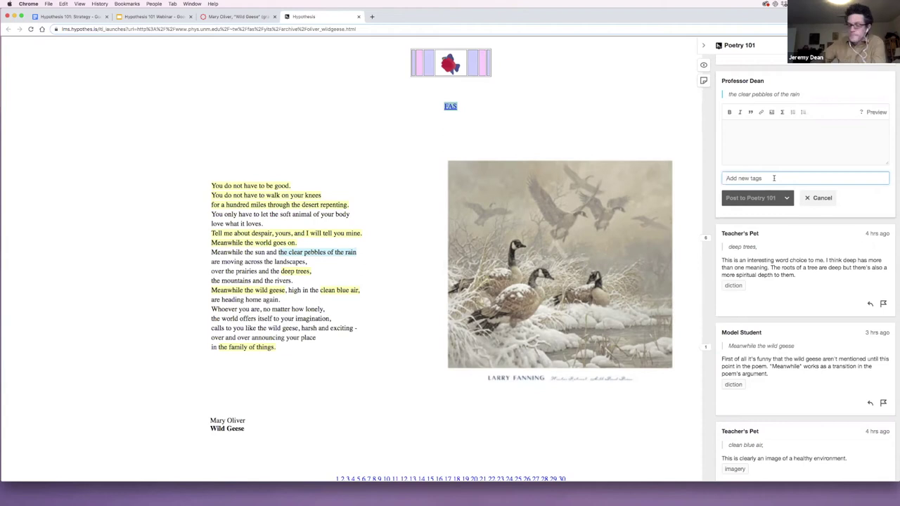
pyautogui.click(808, 198)
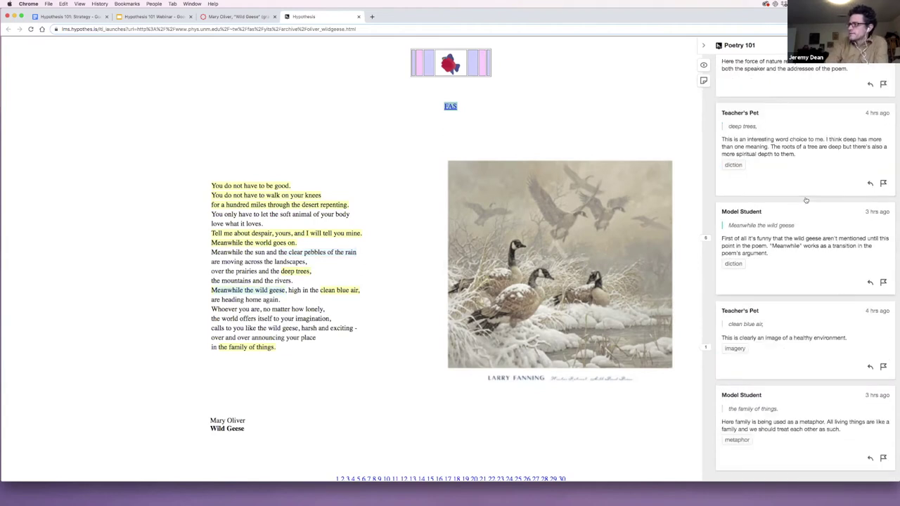
# Look over the class annotations and open the "Wild Geese" grading demo assignment in SpeedGrader
pyautogui.scroll(5, 806, 200)
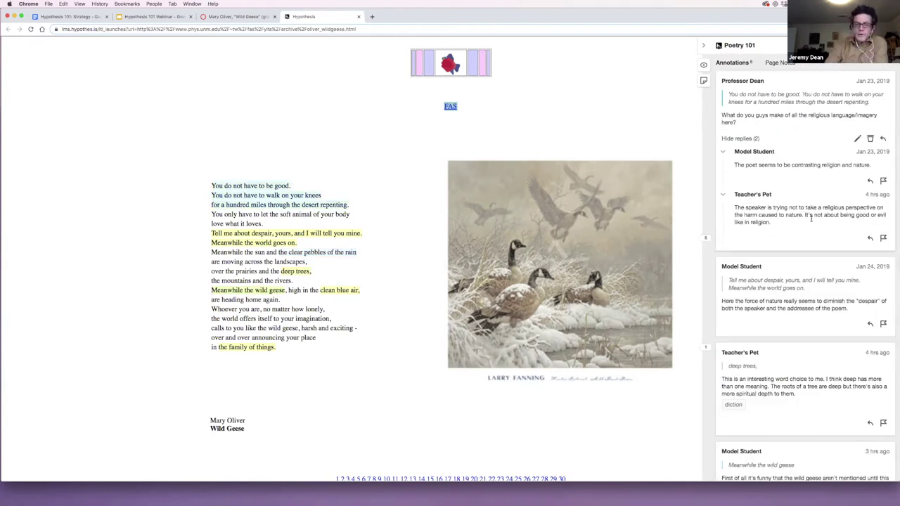
pyautogui.scroll(-5, 811, 219)
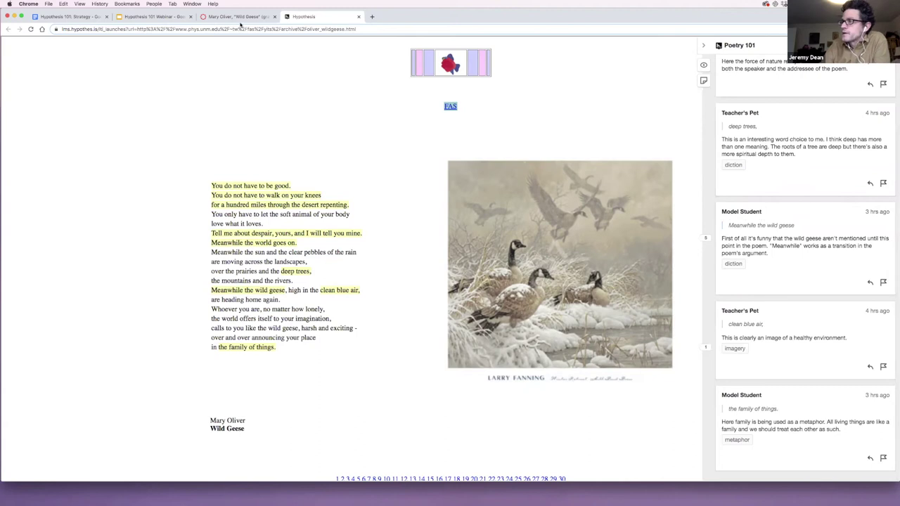
pyautogui.scroll(6, 823, 114)
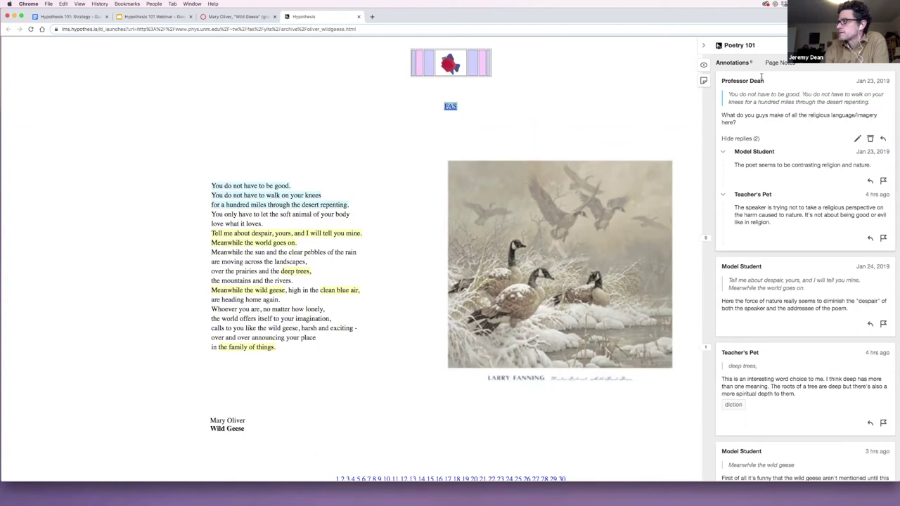
pyautogui.click(236, 17)
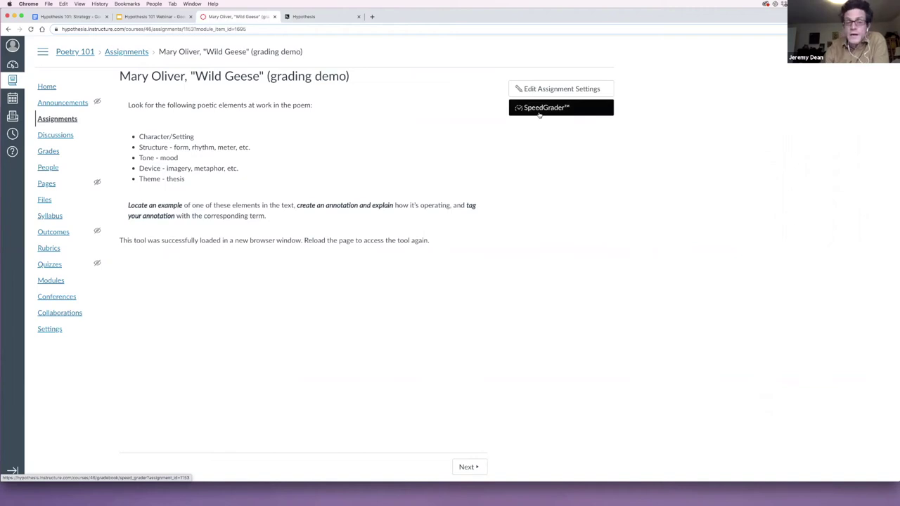
pyautogui.click(539, 111)
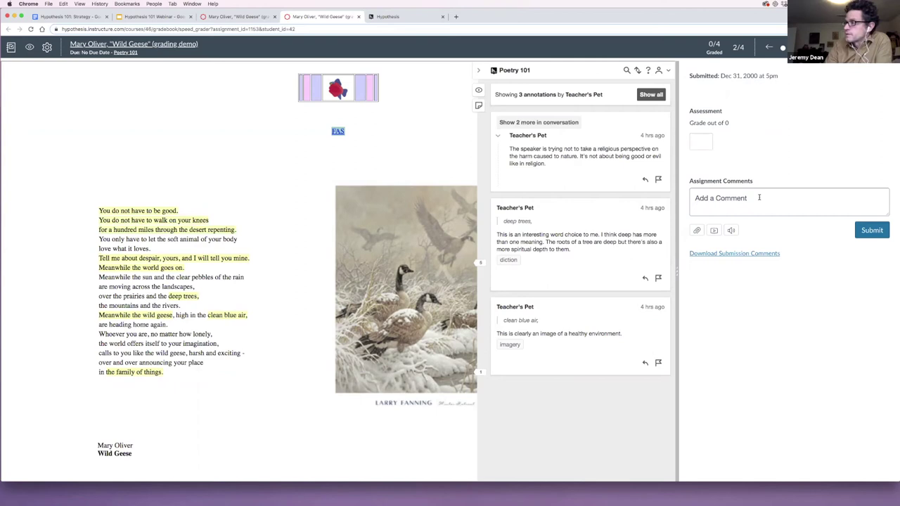
# Go back through the student list to Model Student's submission and review that student's annotations
pyautogui.click(770, 47)
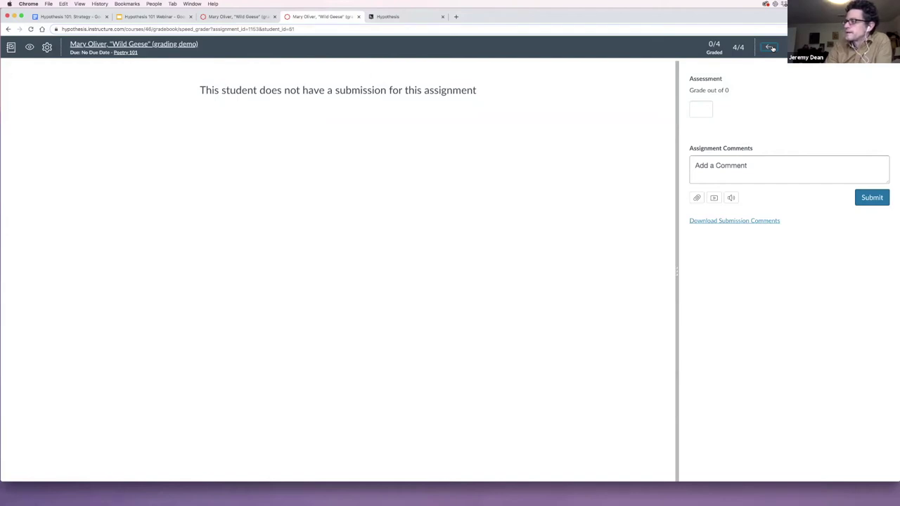
pyautogui.click(771, 47)
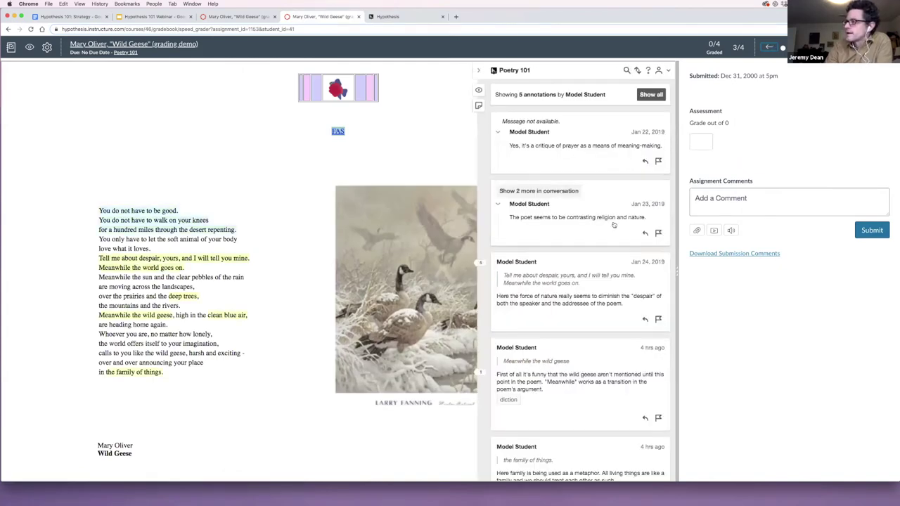
pyautogui.scroll(-2, 557, 197)
pyautogui.scroll(2, 556, 197)
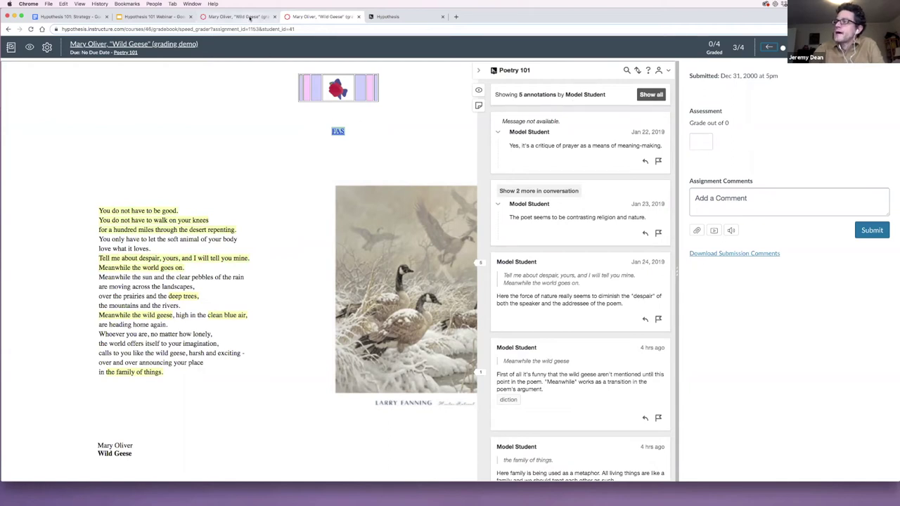
# Return from SpeedGrader to the assignment page and open the Poetry 101 course home page
pyautogui.click(250, 17)
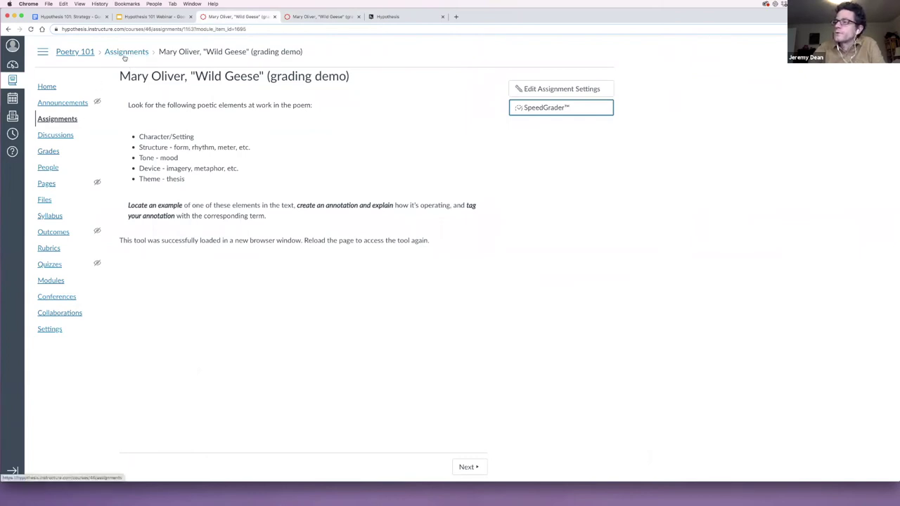
pyautogui.moveTo(46, 87); pyautogui.dragTo(56, 131)
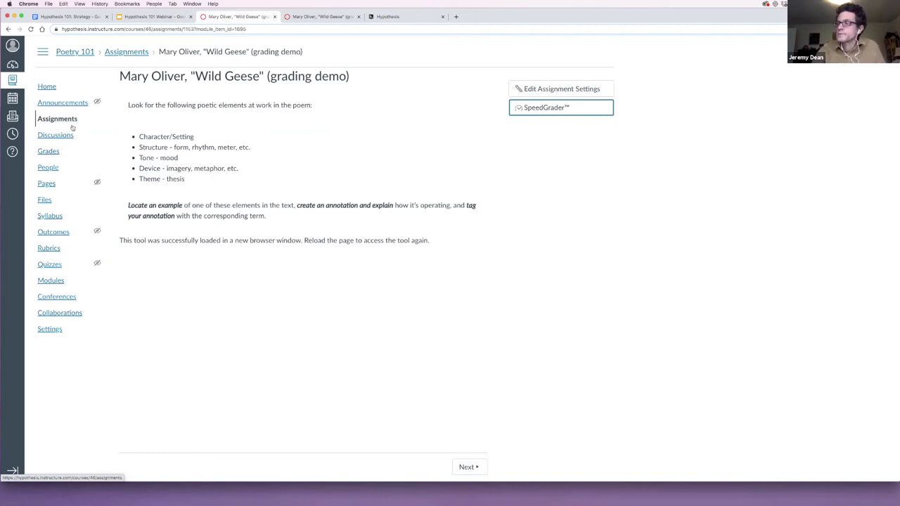
pyautogui.click(47, 89)
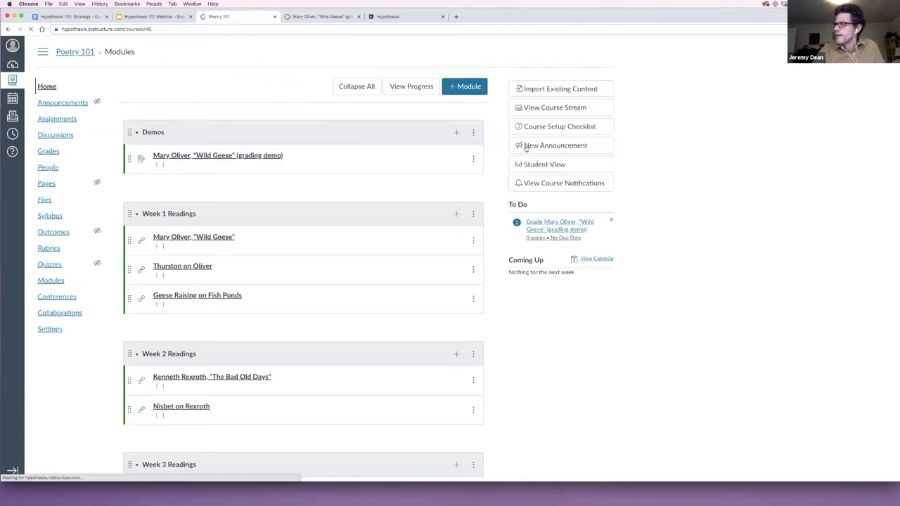
# Start adding an External Tool item to the Demos module and choose the first Hypothesis tool listed
pyautogui.click(455, 133)
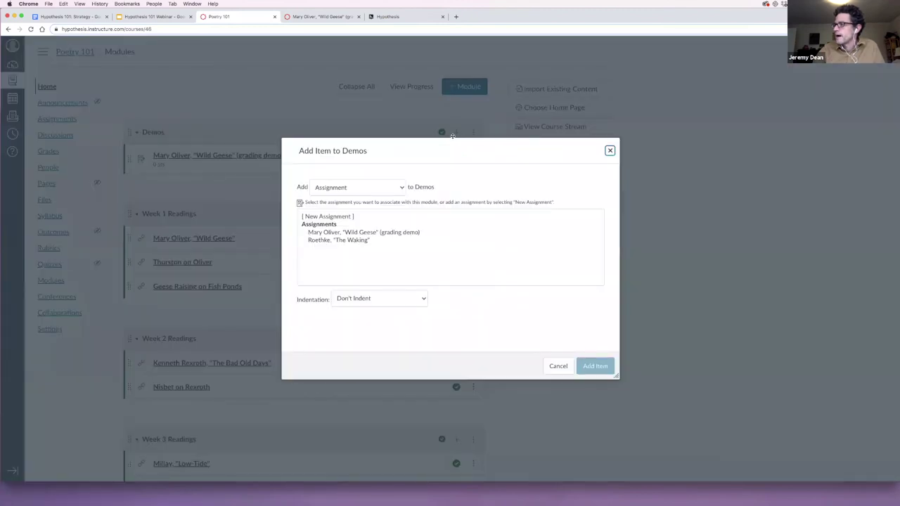
pyautogui.click(361, 188)
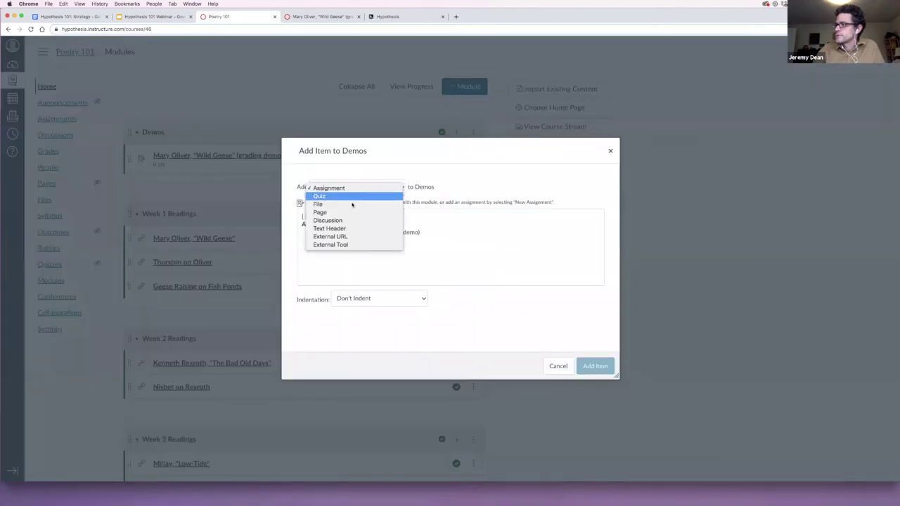
pyautogui.click(337, 245)
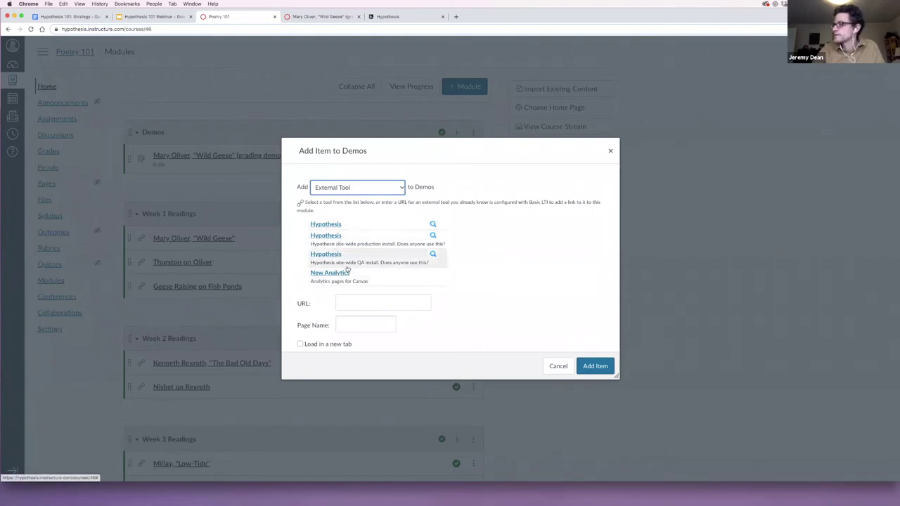
pyautogui.click(325, 225)
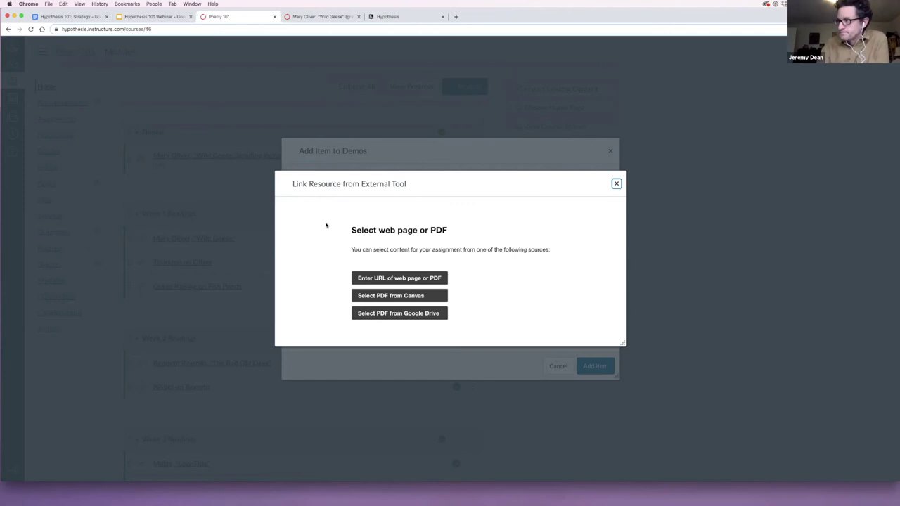
pyautogui.click(388, 279)
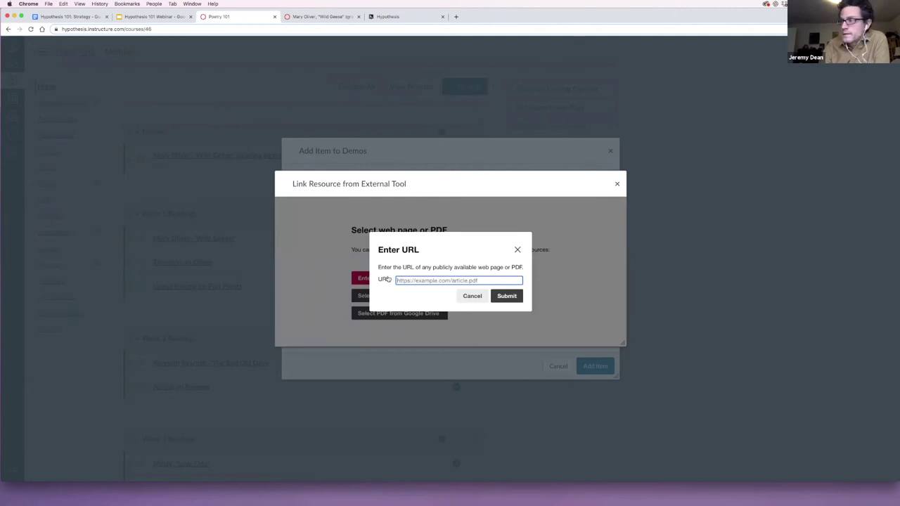
pyautogui.click(518, 250)
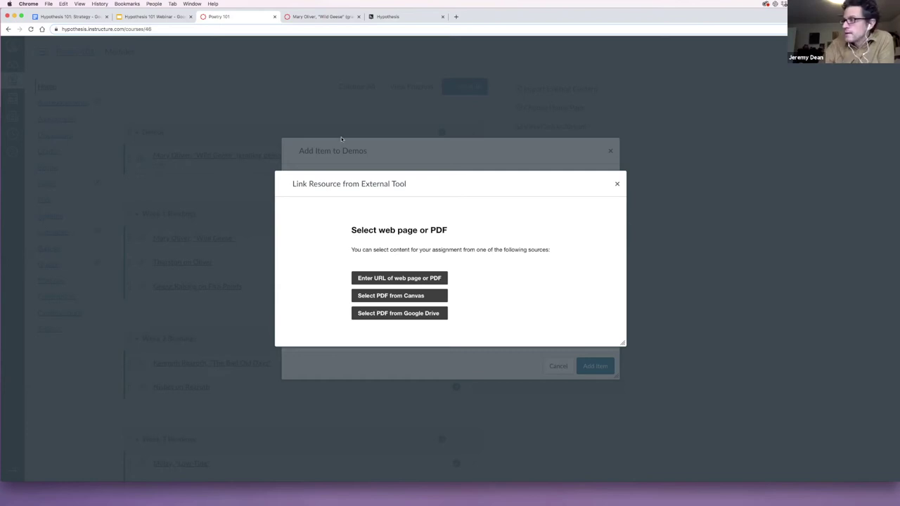
pyautogui.click(618, 185)
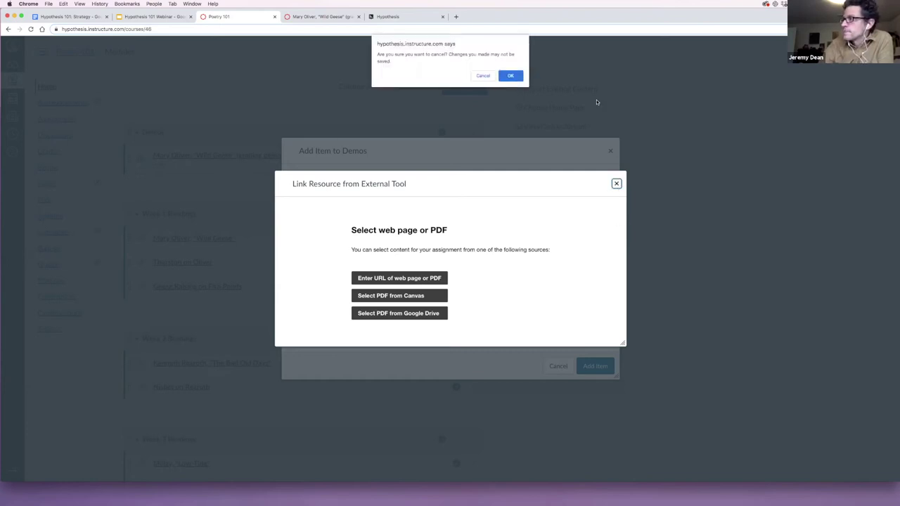
pyautogui.click(516, 77)
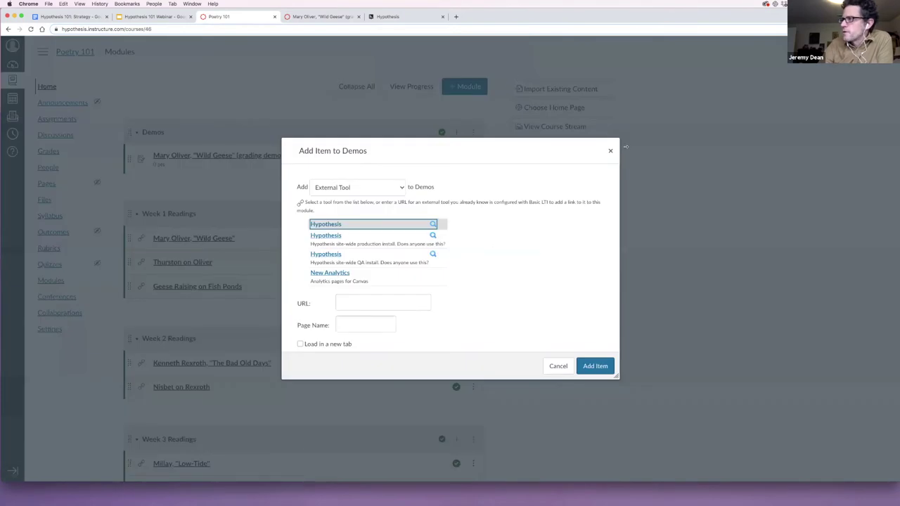
pyautogui.click(610, 151)
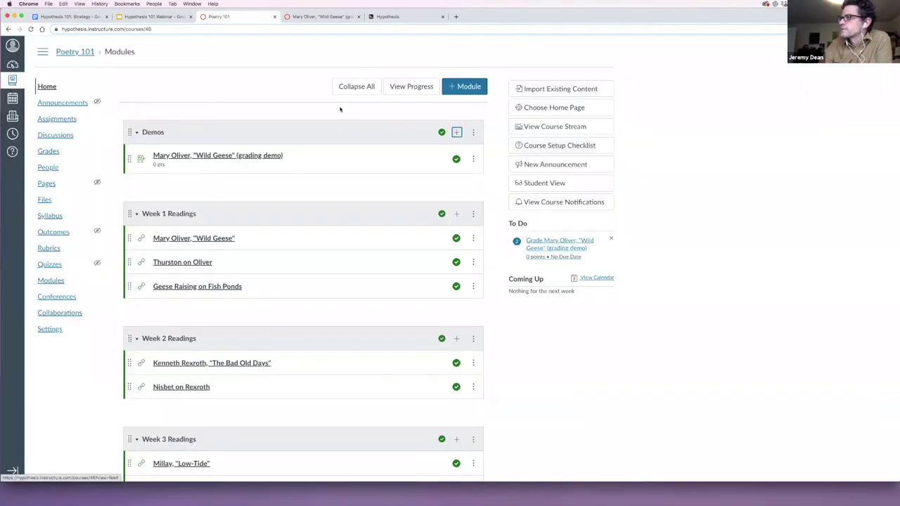
# Revisit the SpeedGrader submission and the annotated "Wild Geese" poem, and return to the Poetry 101 course page
pyautogui.click(319, 16)
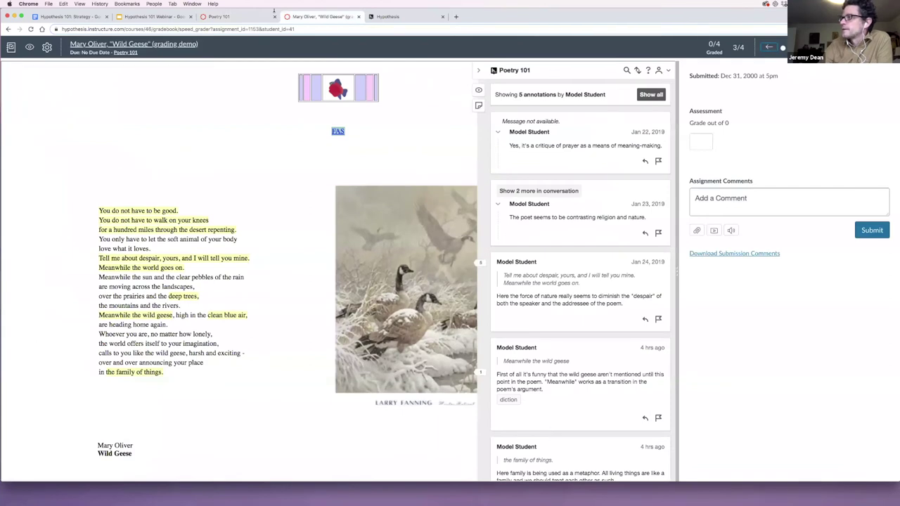
pyautogui.click(370, 19)
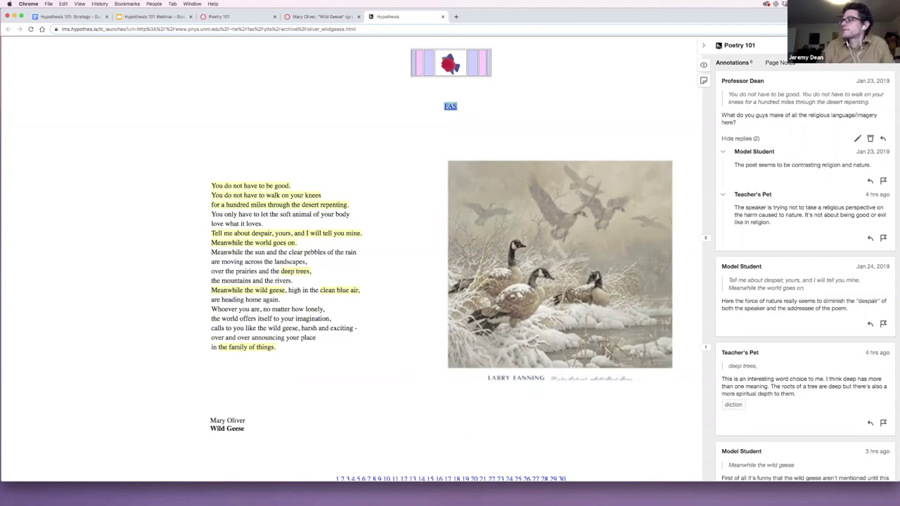
pyautogui.click(219, 16)
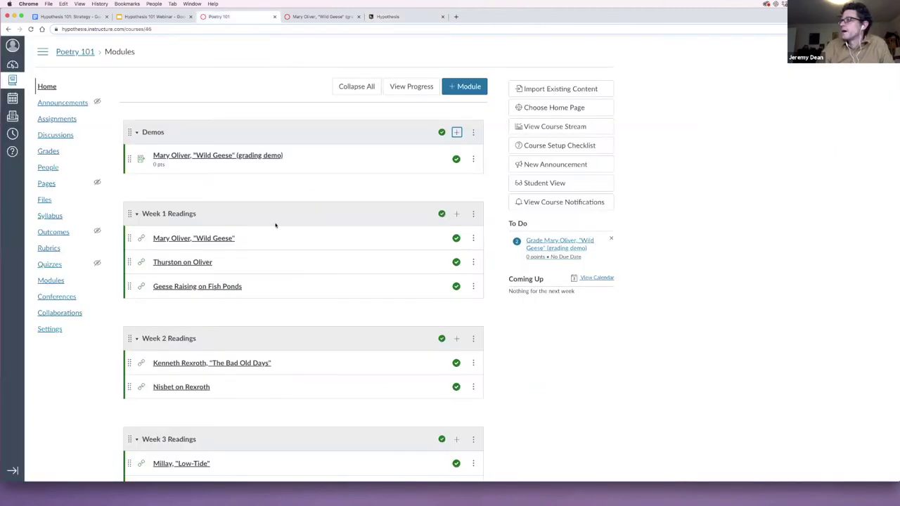
# Start an External Tool item in the Demos module using the site-wide production Hypothesis install, with a PDF from Google Drive as its source
pyautogui.click(456, 133)
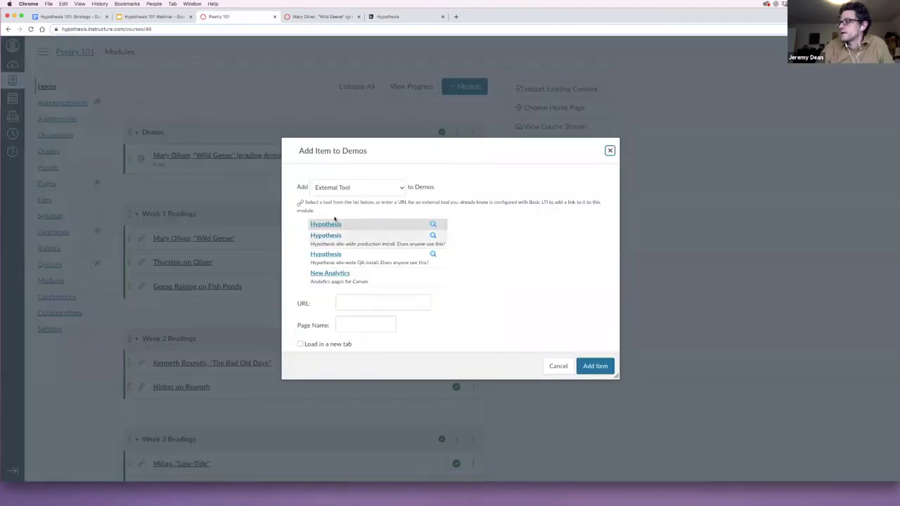
pyautogui.click(328, 235)
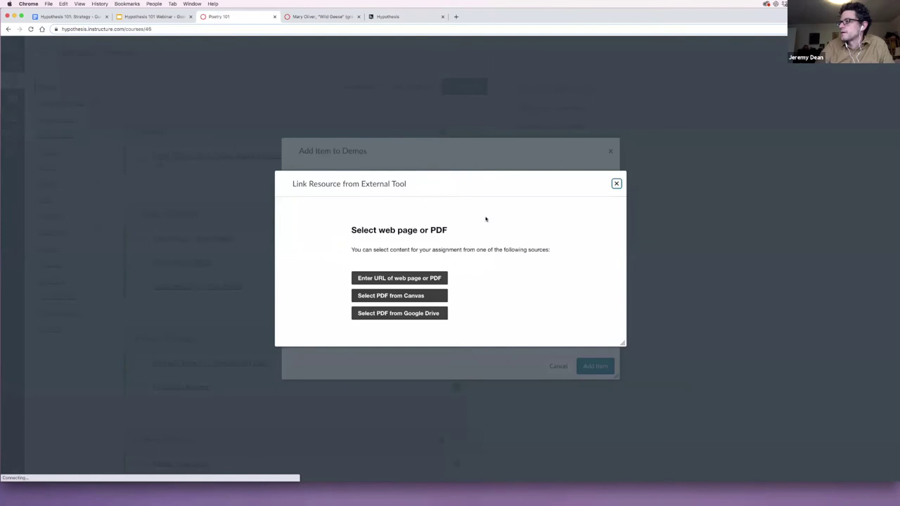
pyautogui.click(383, 318)
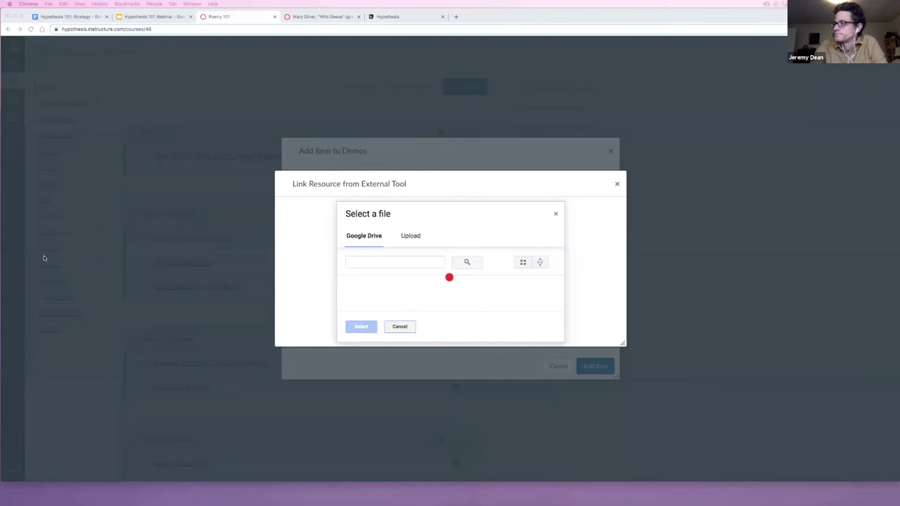
# Upload a PDF from the computer, searching for "social reading" and choosing the file Literature-th…Humanity.pdf as the reading
pyautogui.click(412, 237)
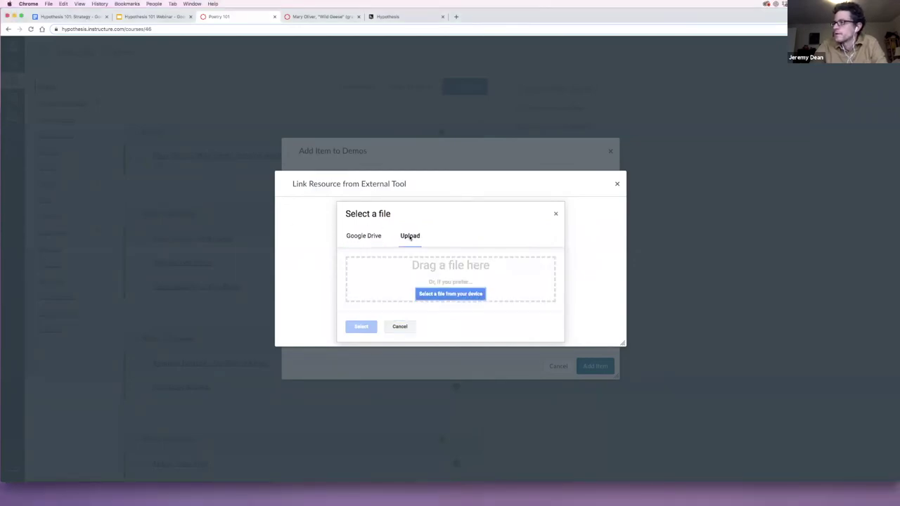
pyautogui.click(442, 296)
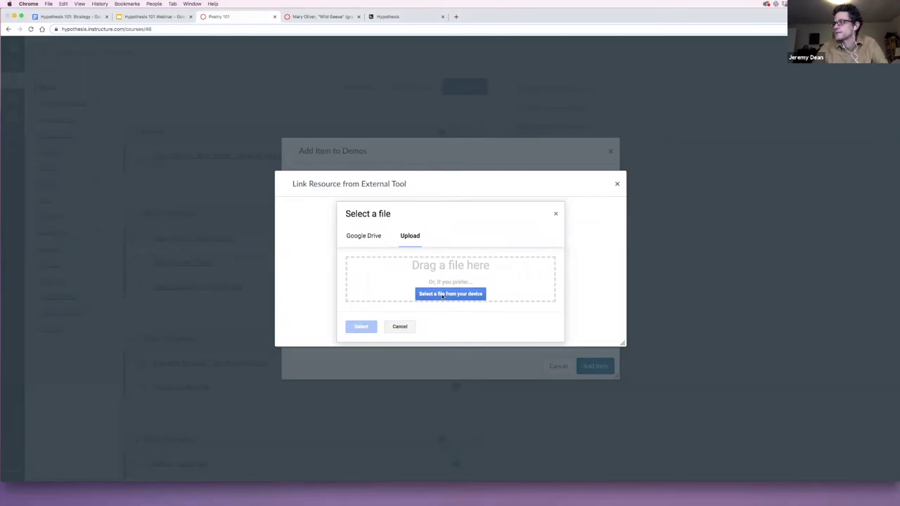
pyautogui.click(541, 43)
pyautogui.write('social reading')
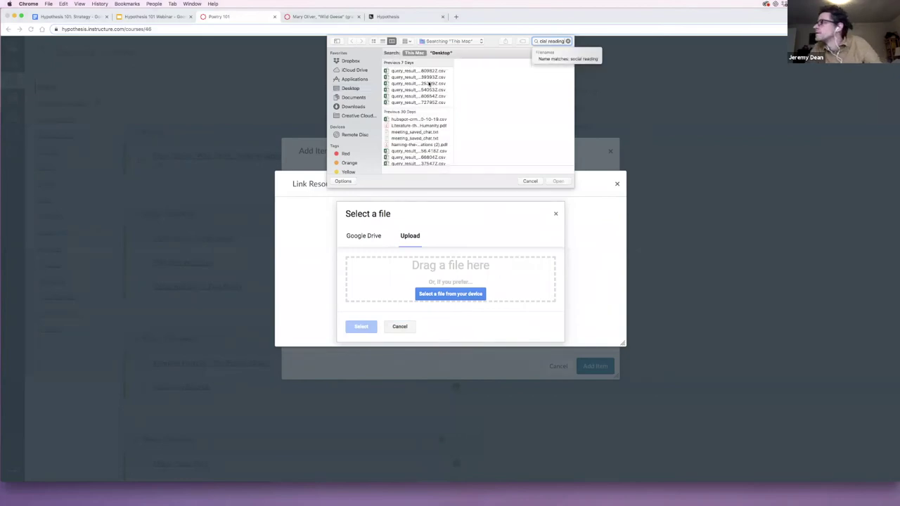
pyautogui.doubleClick(402, 126)
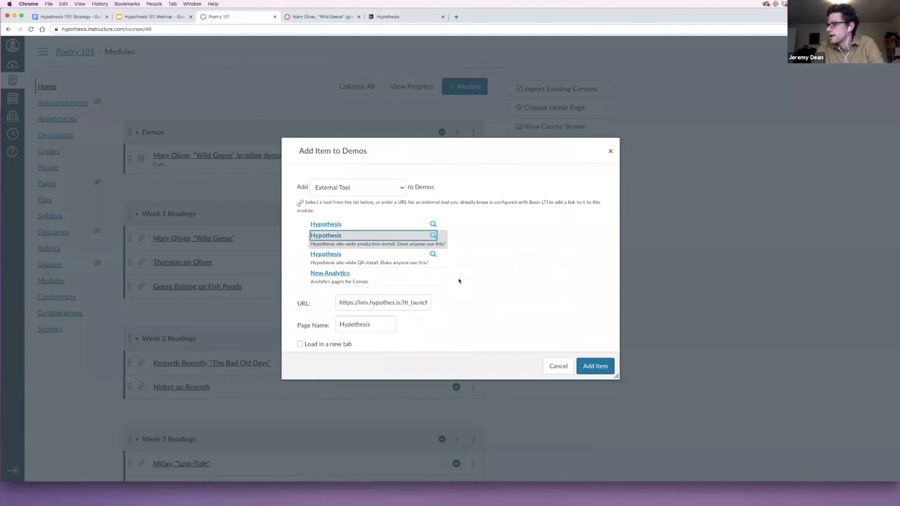
# Set the page name to "Give it a name", add the reading to the Demos module and publish it
pyautogui.scroll(-1, 459, 281)
pyautogui.doubleClick(346, 281)
pyautogui.write('Give it a name')
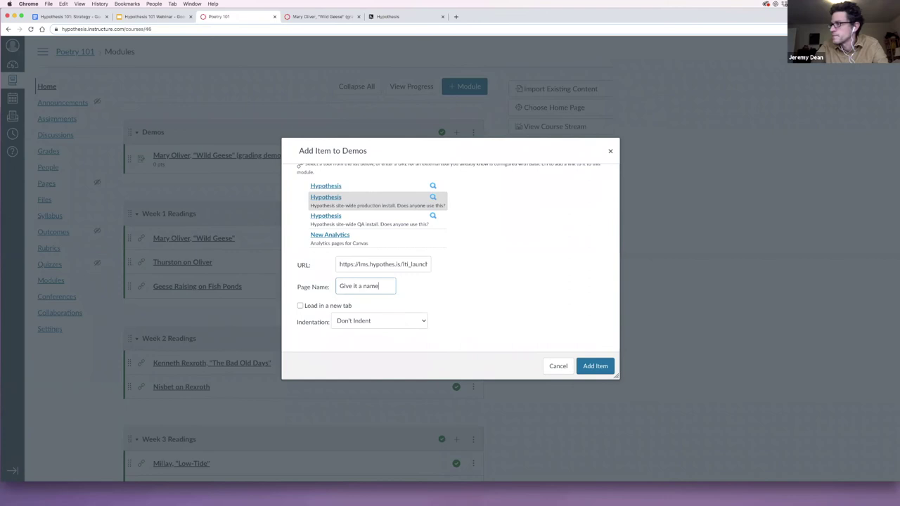
pyautogui.click(595, 365)
pyautogui.click(456, 185)
# Open the new "Give it a name" reading and look over the opening pages of the PDF with its annotation sidebar
pyautogui.click(160, 188)
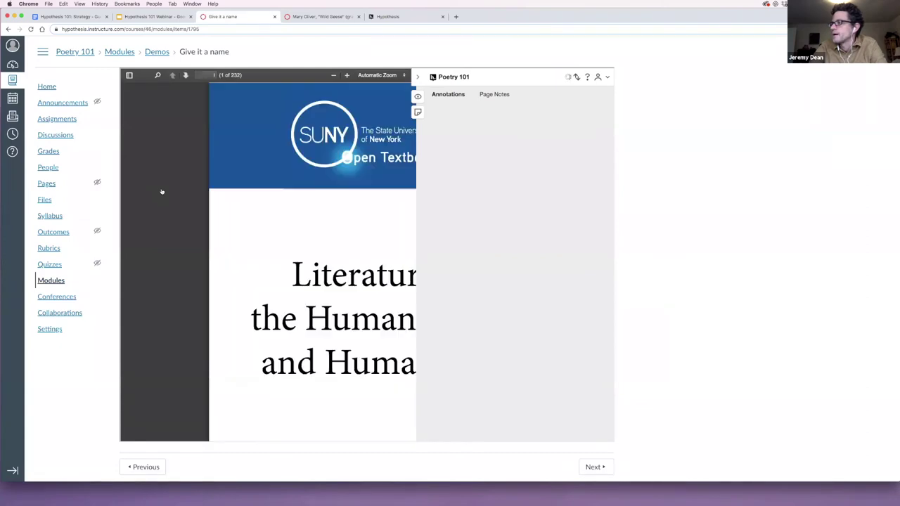
pyautogui.scroll(-10, 322, 248)
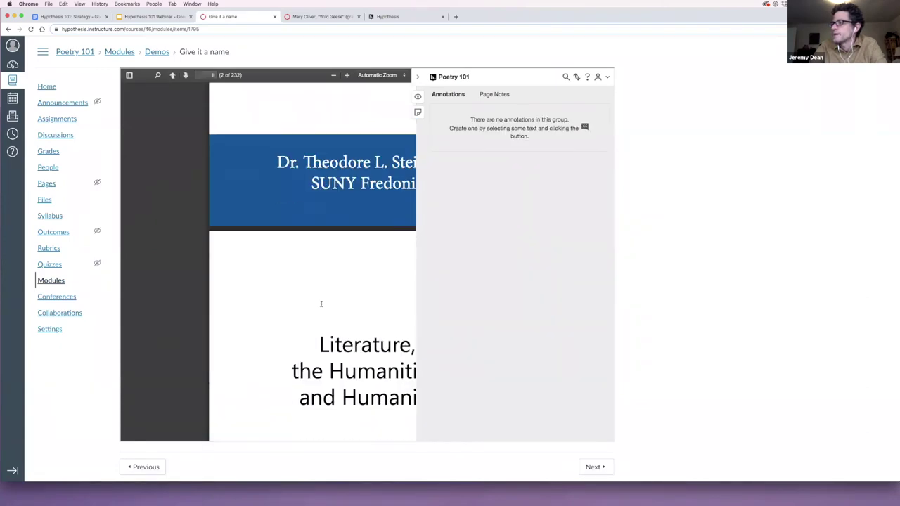
pyautogui.scroll(8, 321, 304)
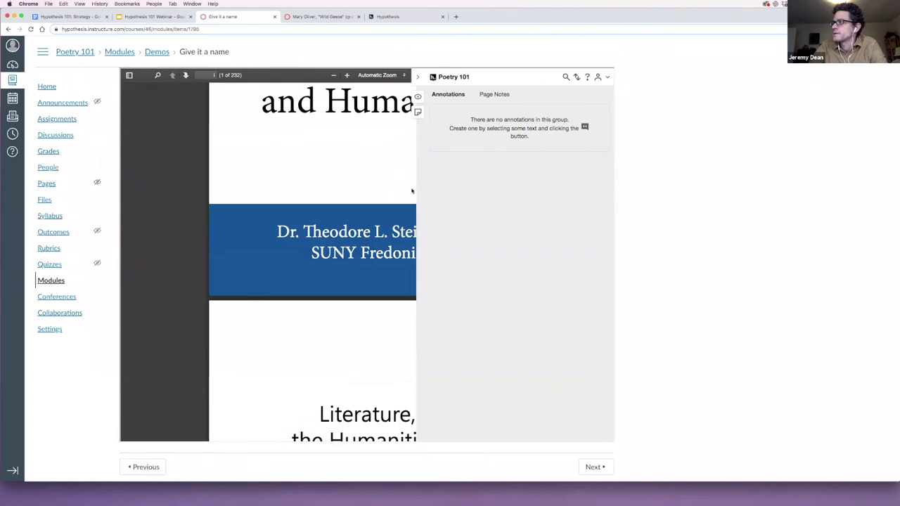
pyautogui.scroll(5, 310, 264)
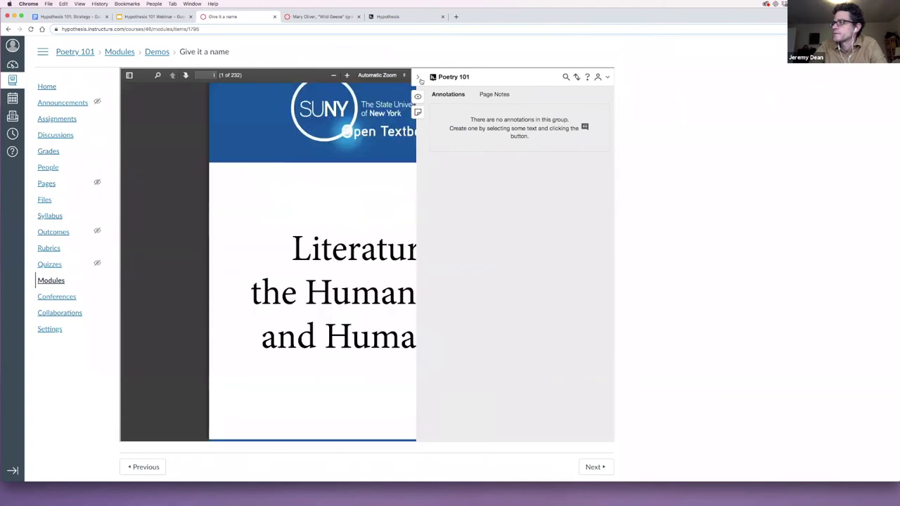